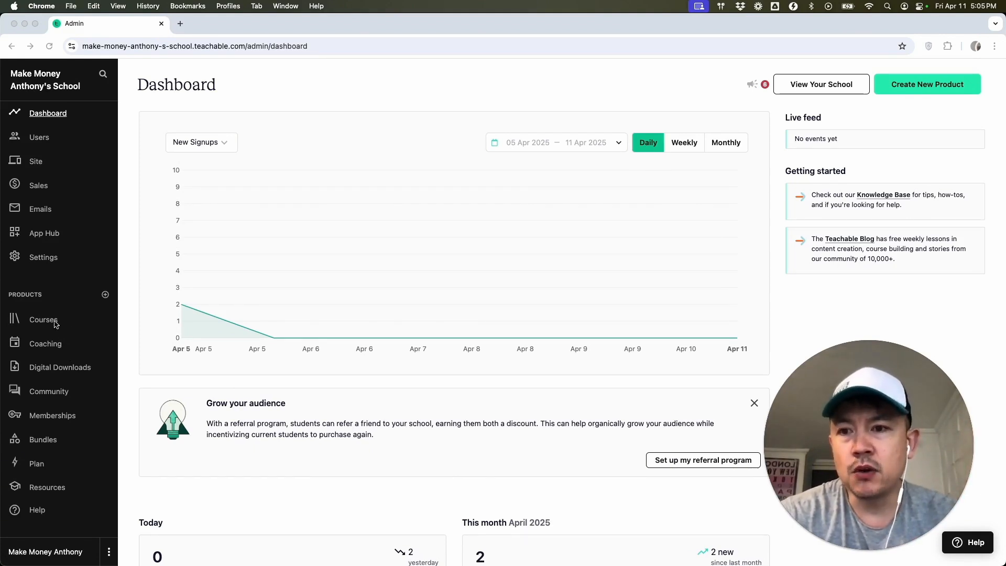
Open the coupons page of the International Cooking course.
left_click(50, 321)
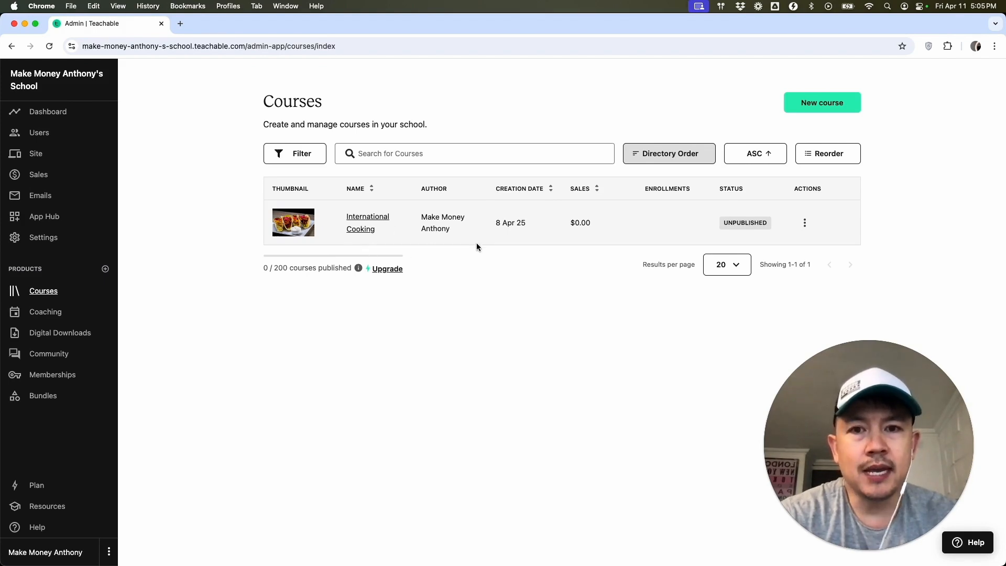
left_click(364, 223)
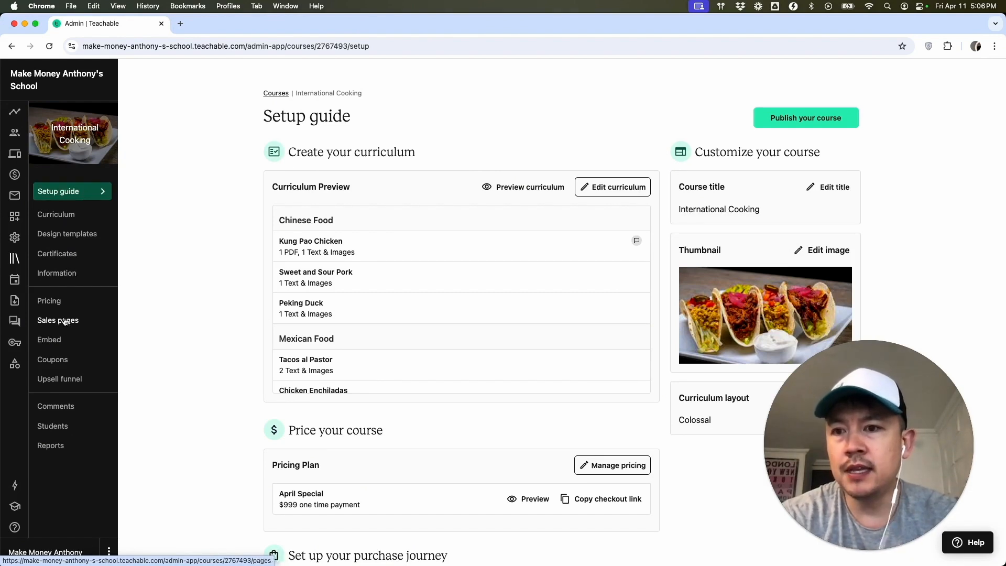
left_click(52, 360)
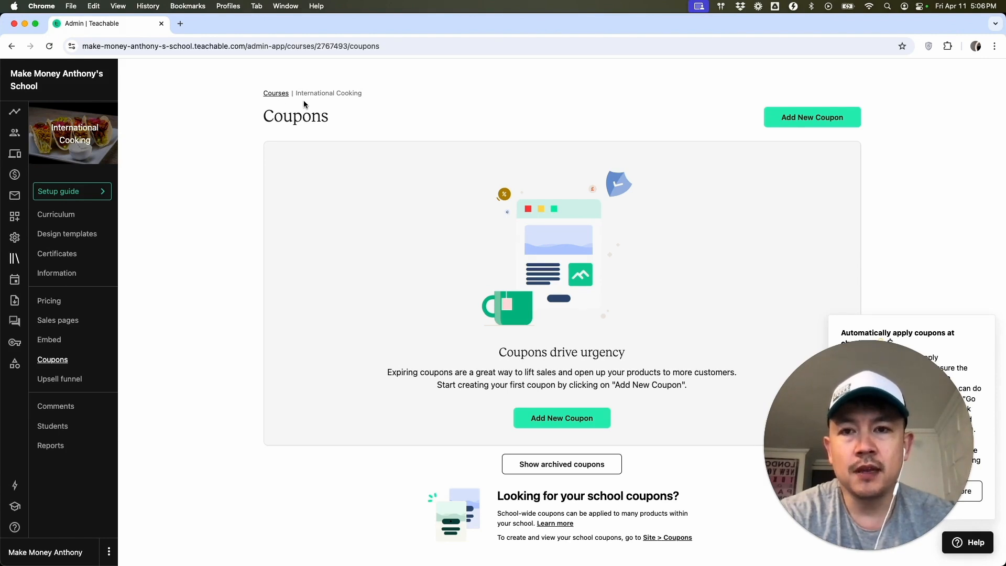
left_click_drag(259, 92, 293, 96)
left_click_drag(369, 95, 296, 90)
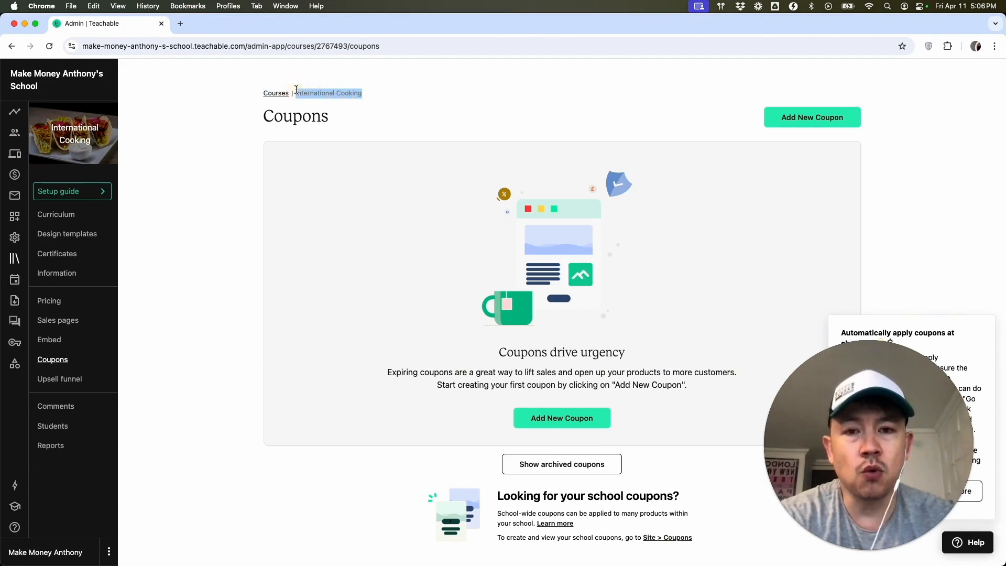
Start a new Multiple Use coupon for the course and give it a percentage discount of 25.
left_click(819, 122)
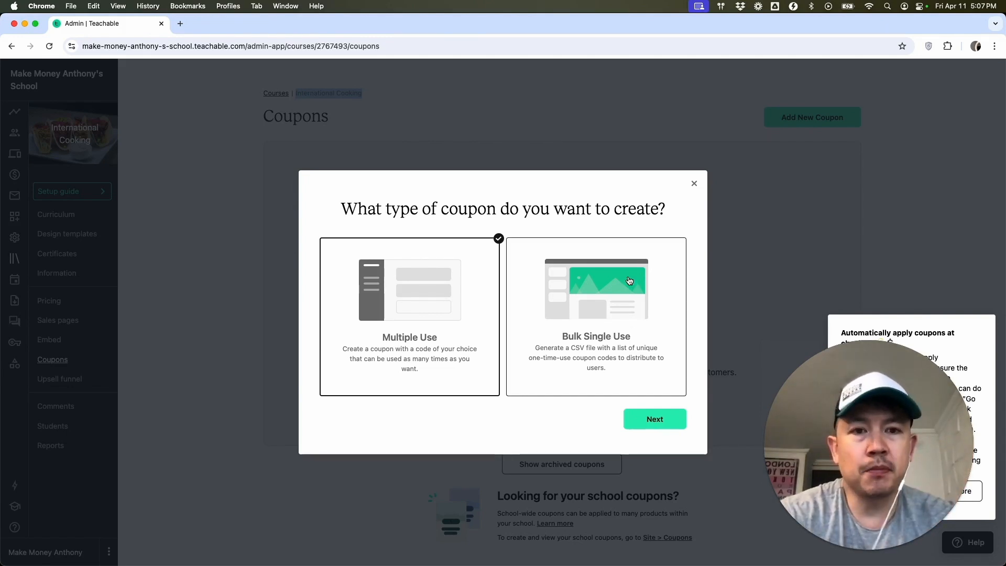
left_click(404, 293)
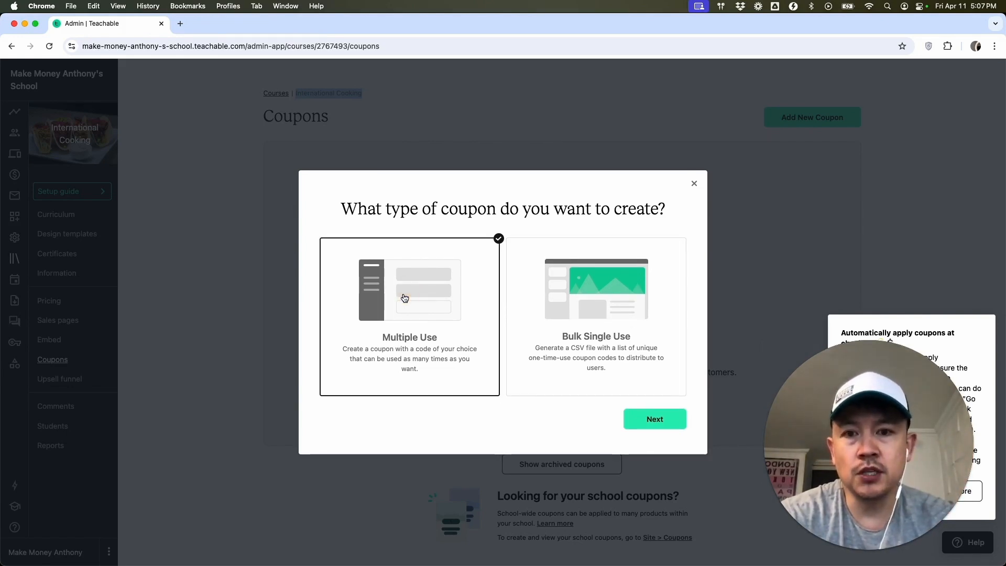
left_click(649, 417)
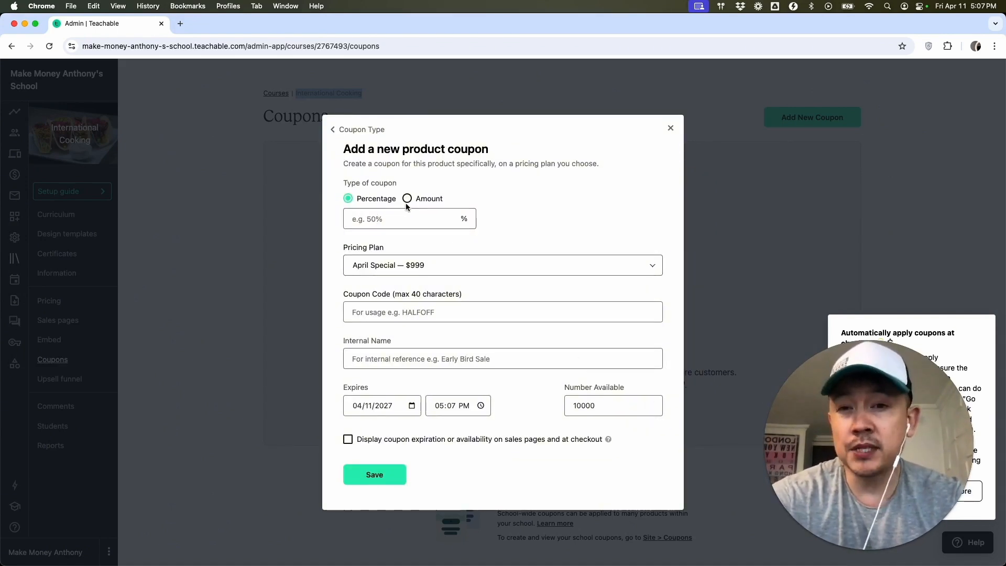
left_click(379, 220)
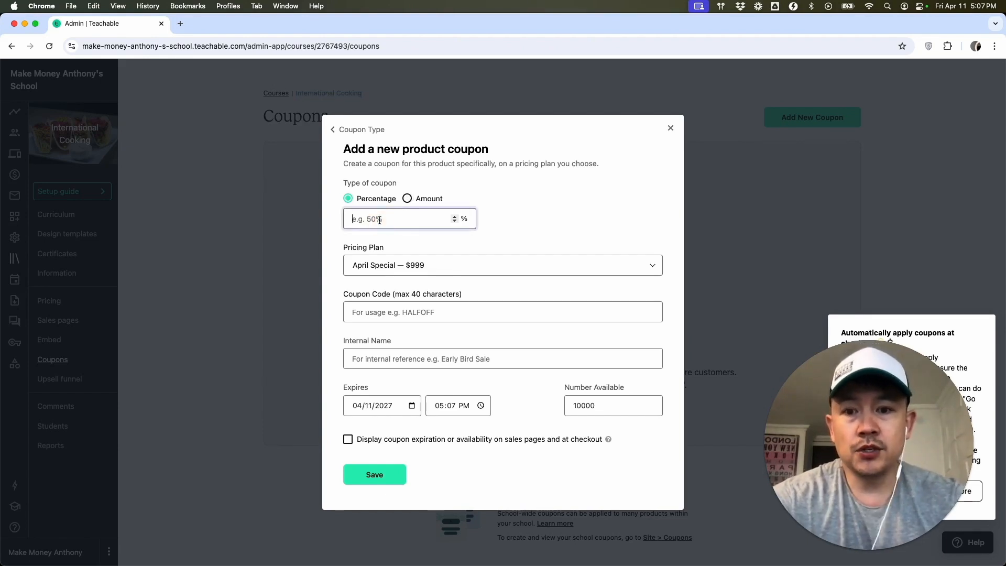
type("25")
left_click(540, 200)
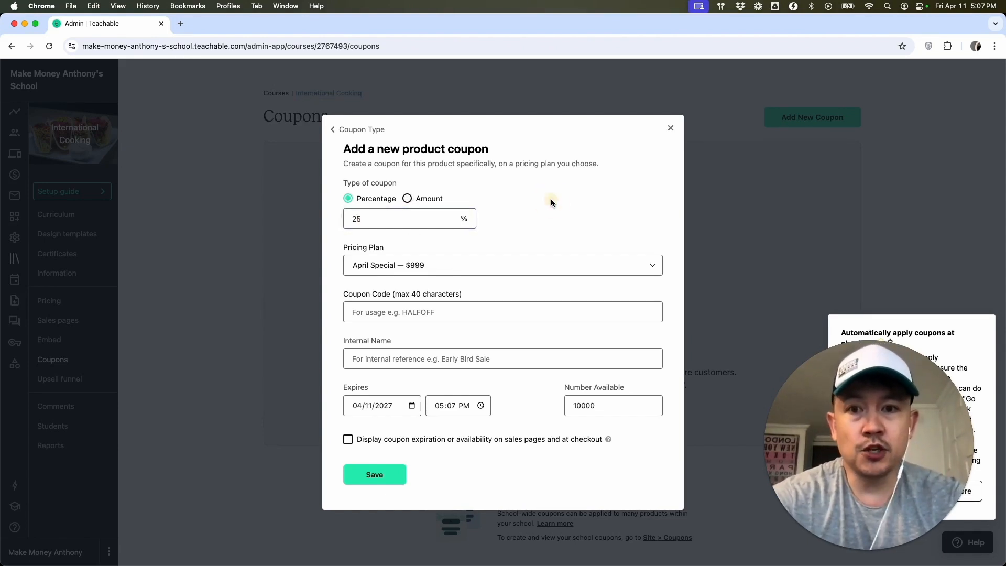
left_click(409, 198)
left_click(386, 219)
type("2")
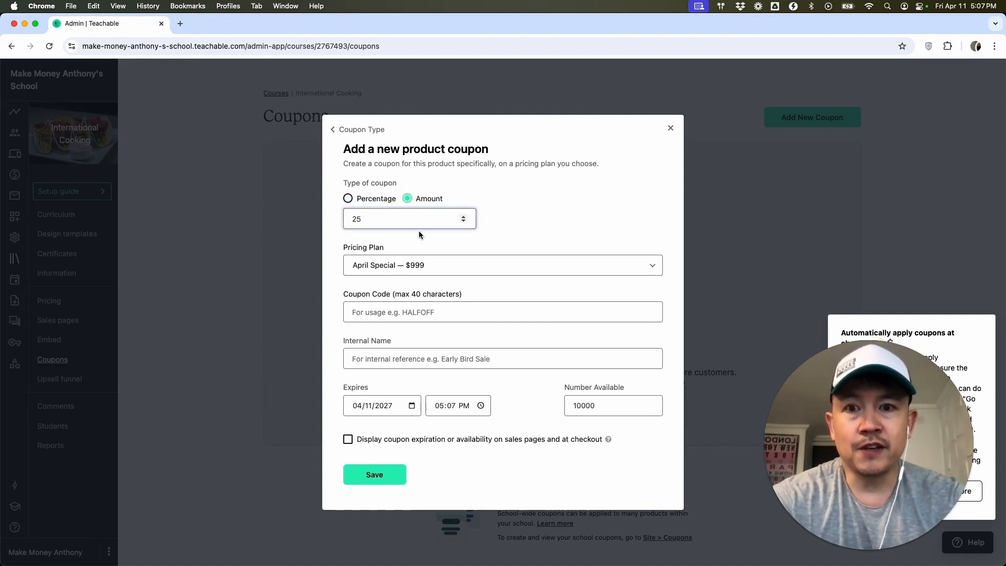
type("5")
left_click(348, 198)
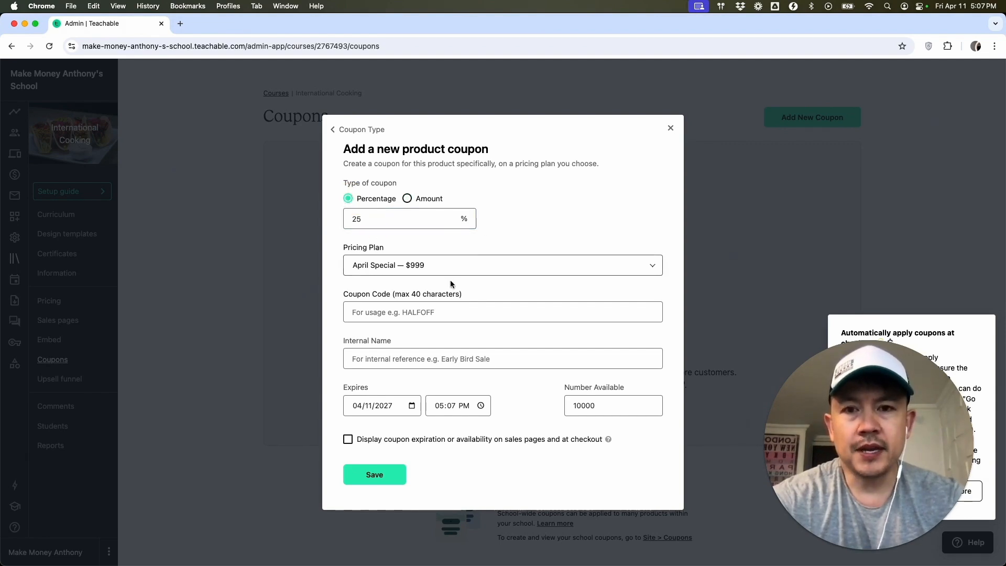
Apply the coupon to the April Special — $999 pricing plan and set its coupon code to Youtube.
left_click(507, 267)
left_click(541, 217)
left_click(459, 264)
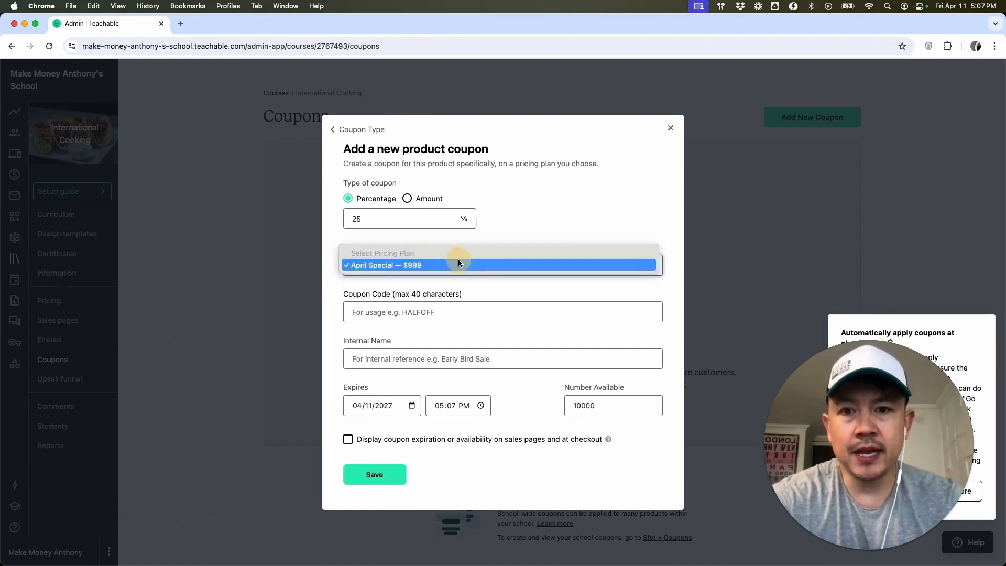
left_click(400, 265)
left_click(424, 313)
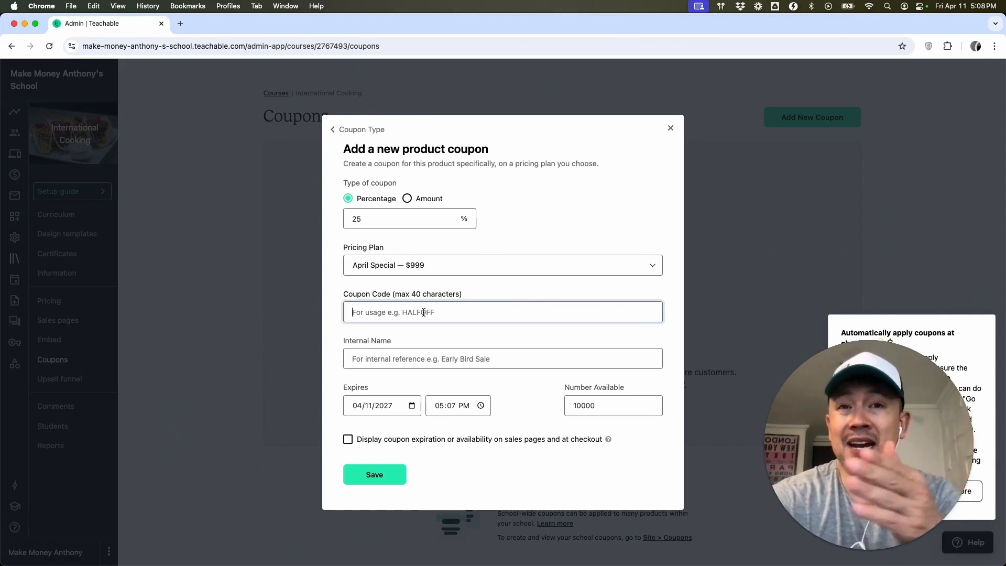
left_click(423, 312)
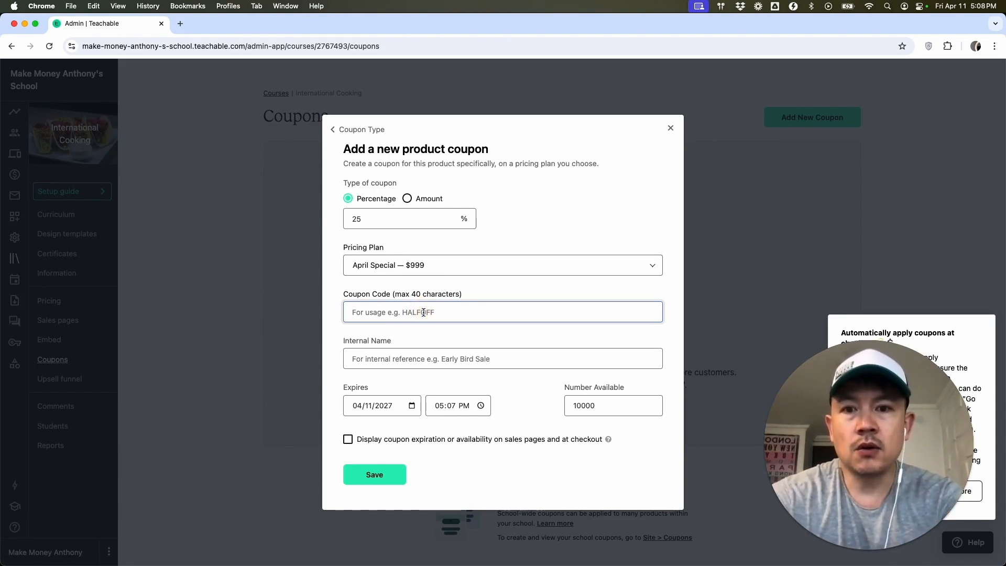
type("Youtube")
Enter the coupon's internal name as the creator's first name in possessive form followed by "Youtube Audience Discount code".
left_click(361, 355)
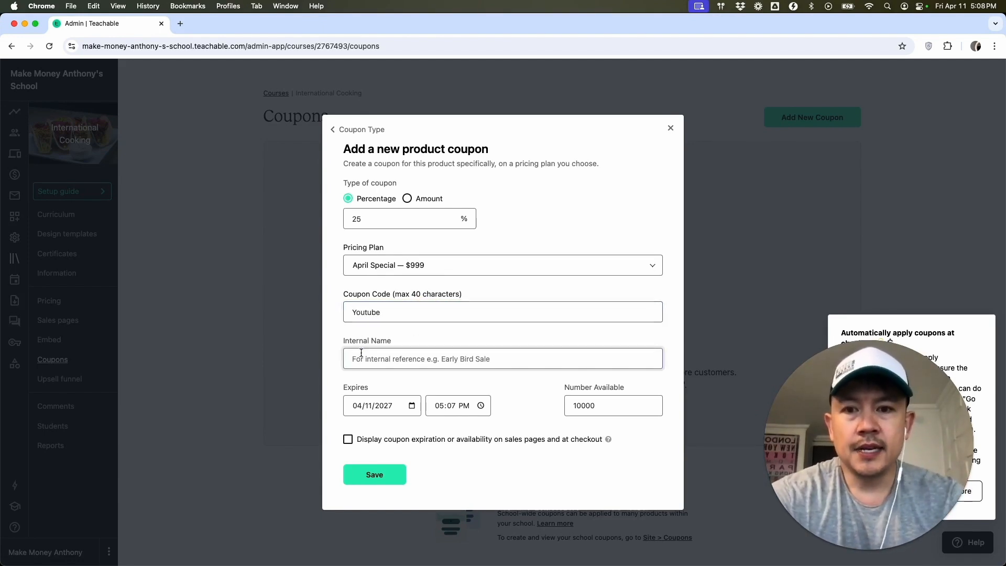
left_click(379, 360)
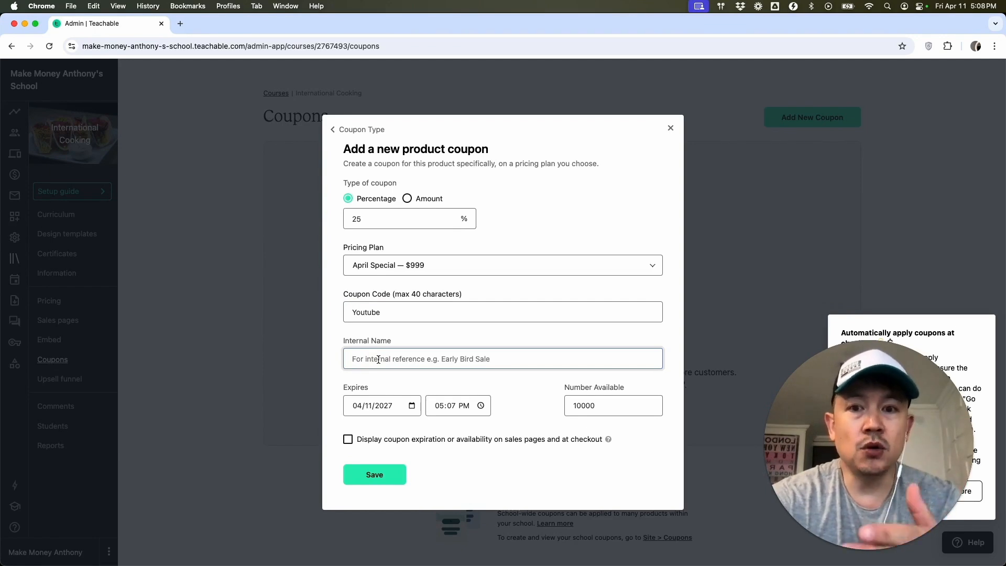
type("Anthony's Youtube Audicen")
key("BackSpace")
key("BackSpace")
type("ence Discount code")
left_click(450, 341)
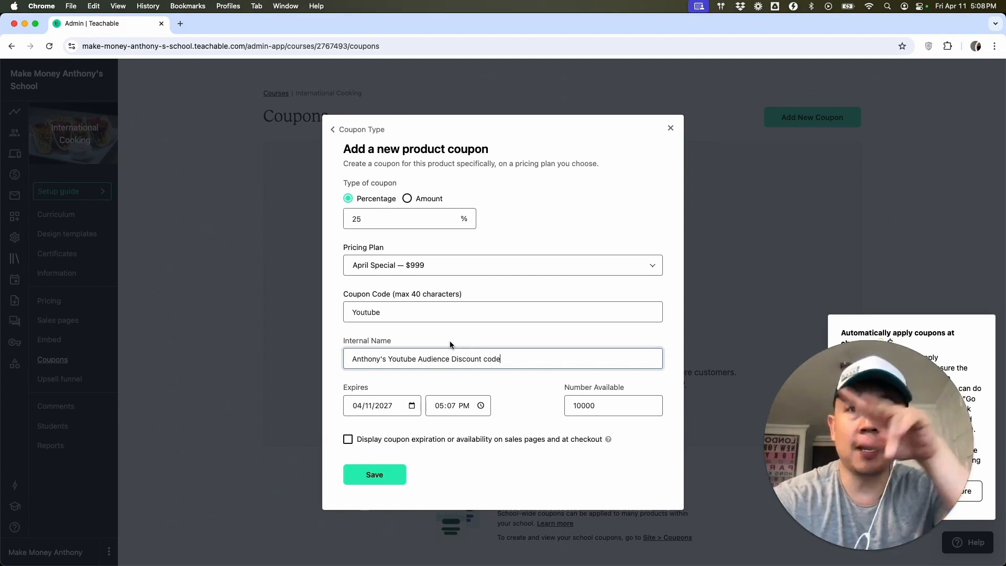
left_click(498, 385)
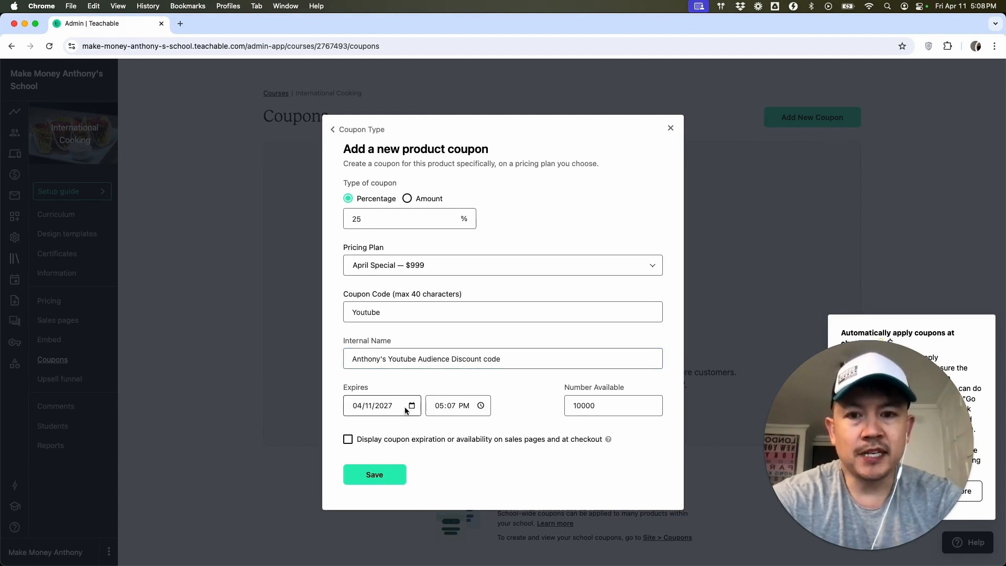
Look at the calendar and the month and year choices for the coupon's expiration date.
left_click(424, 410)
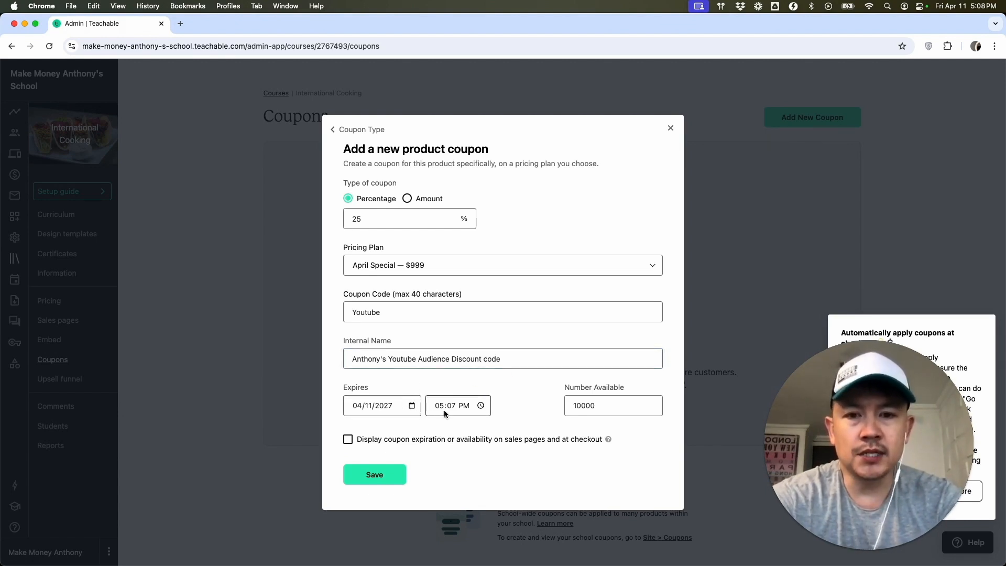
left_click(412, 407)
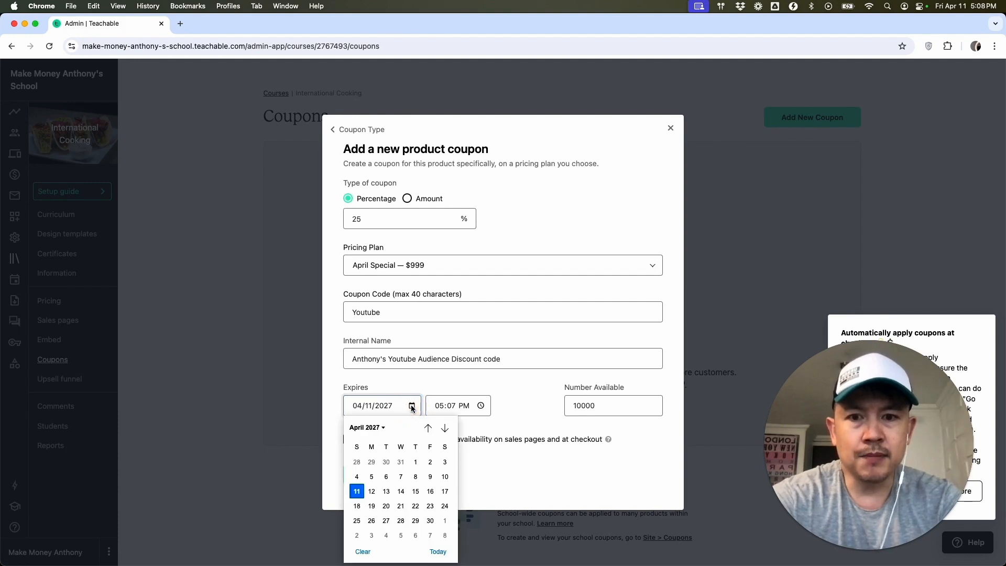
left_click(383, 429)
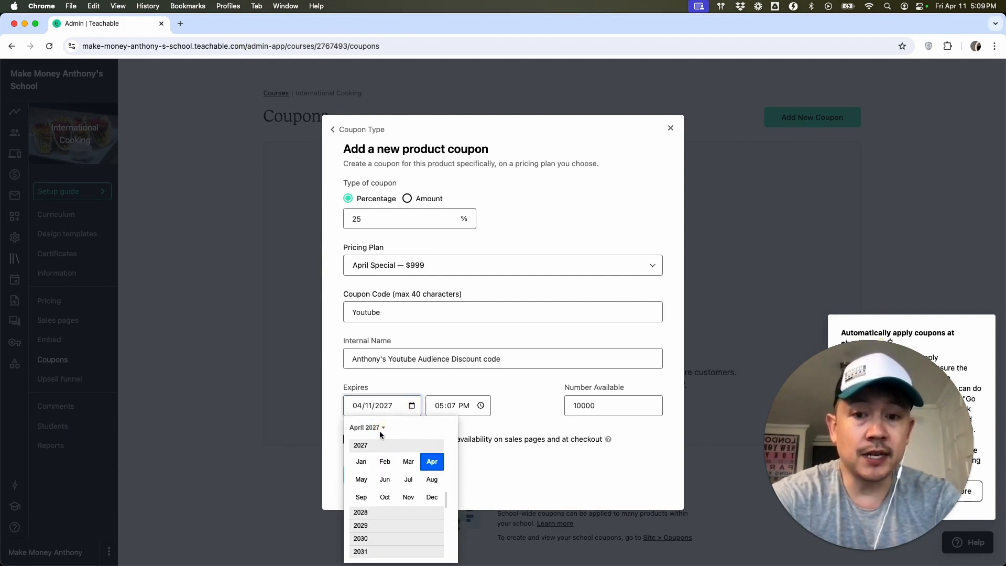
left_click(470, 380)
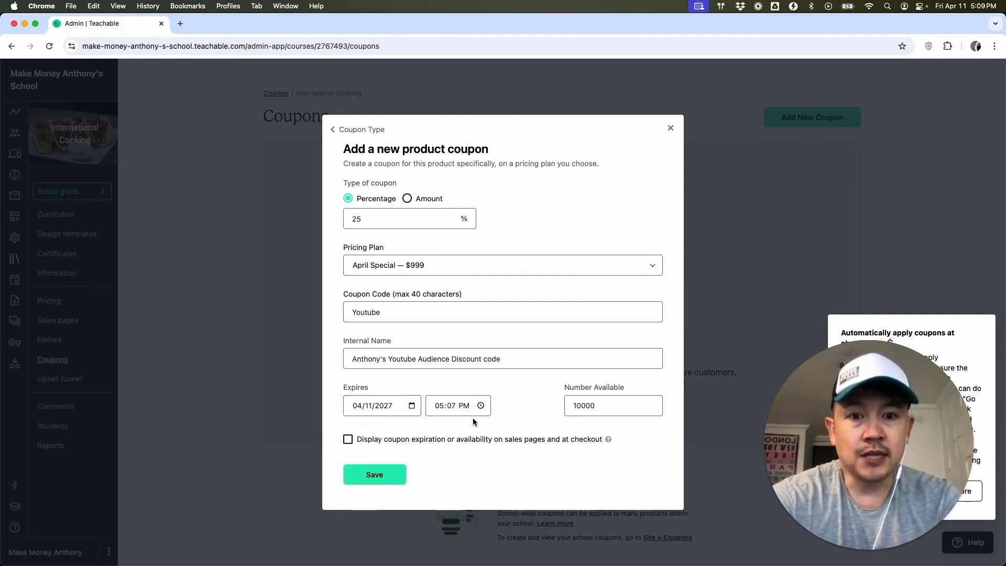
Limit the coupon to 100 available uses, display the remaining time before expiration on sales pages and at checkout, and save it.
left_click(595, 403)
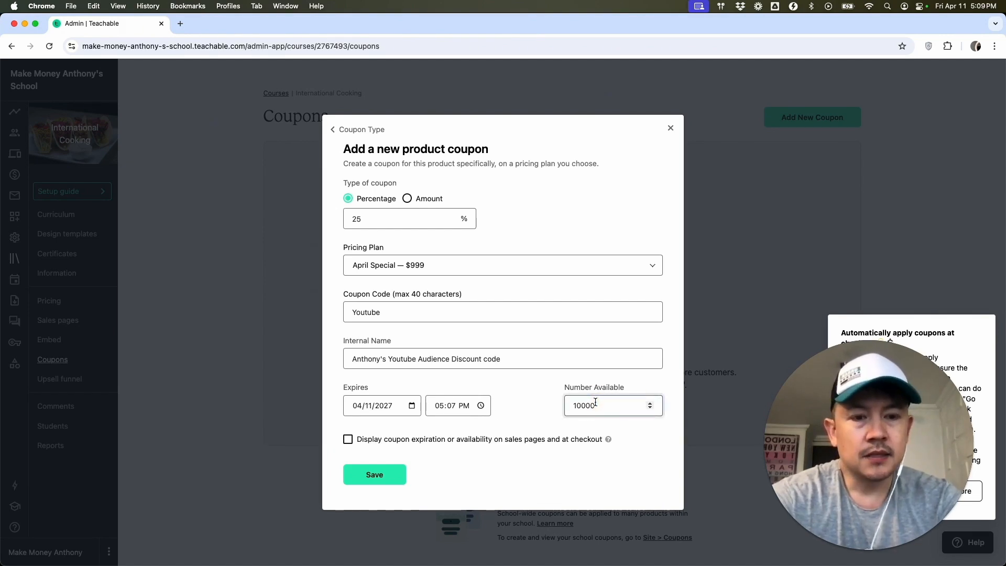
type("10000100")
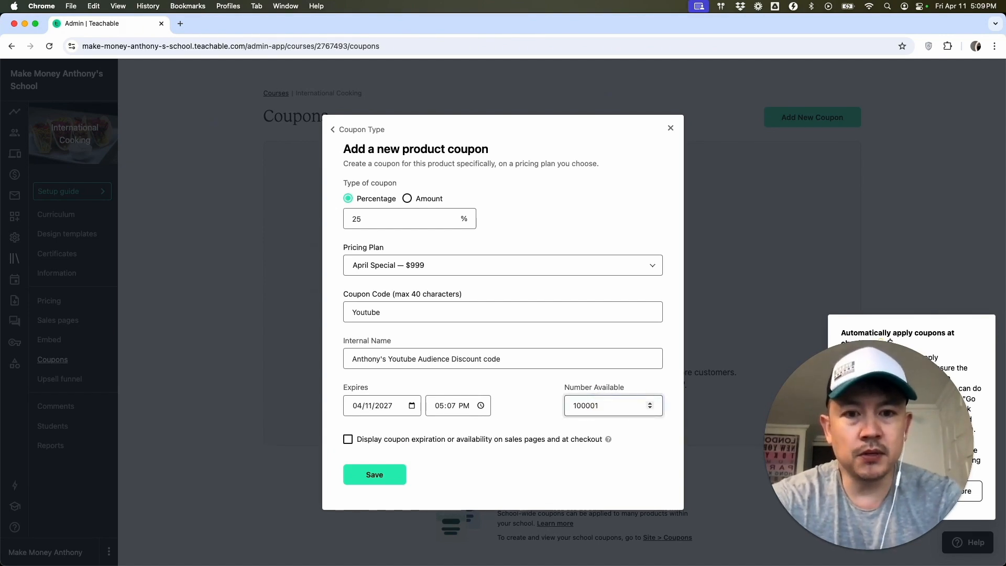
double_click(601, 409)
type("100")
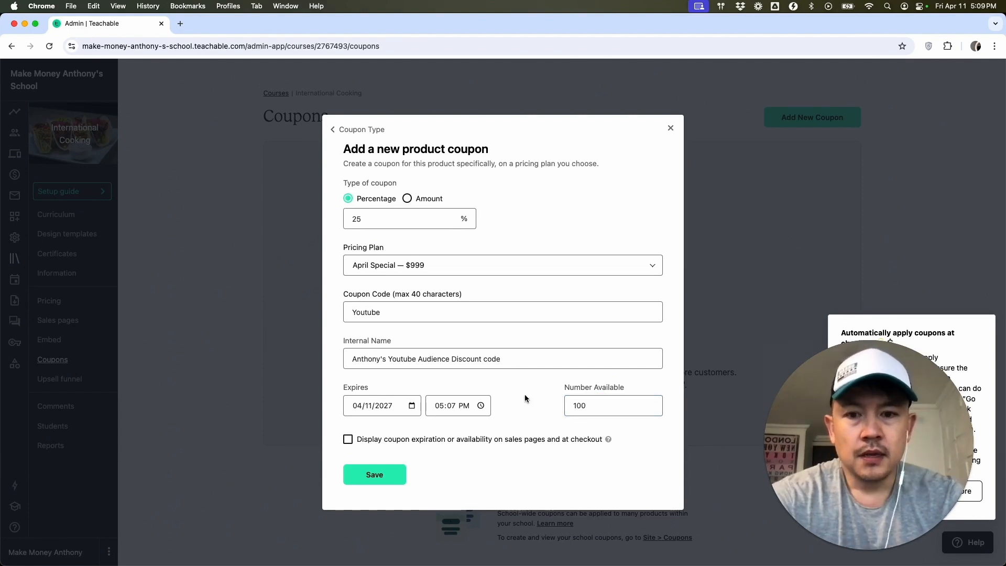
left_click(348, 439)
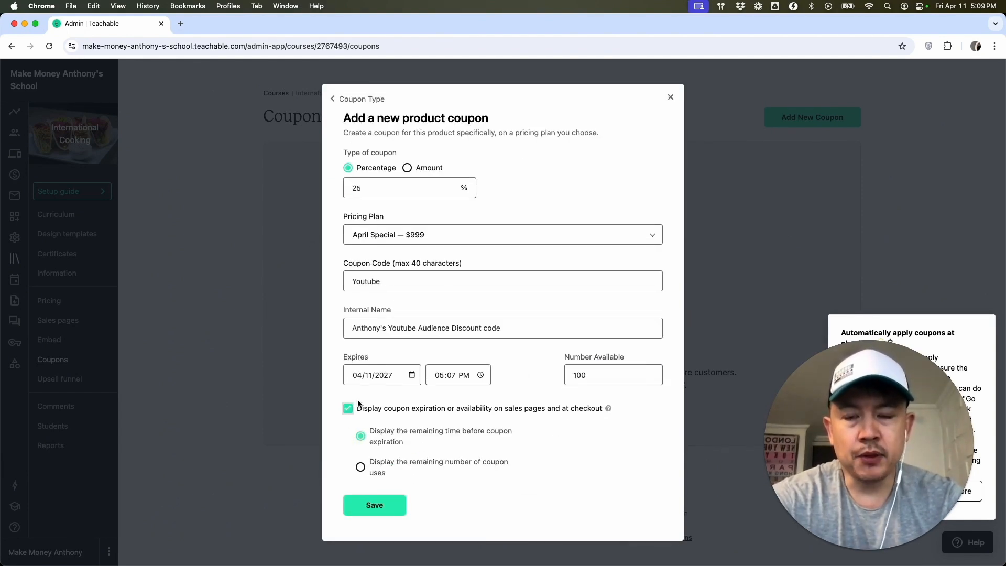
left_click(394, 505)
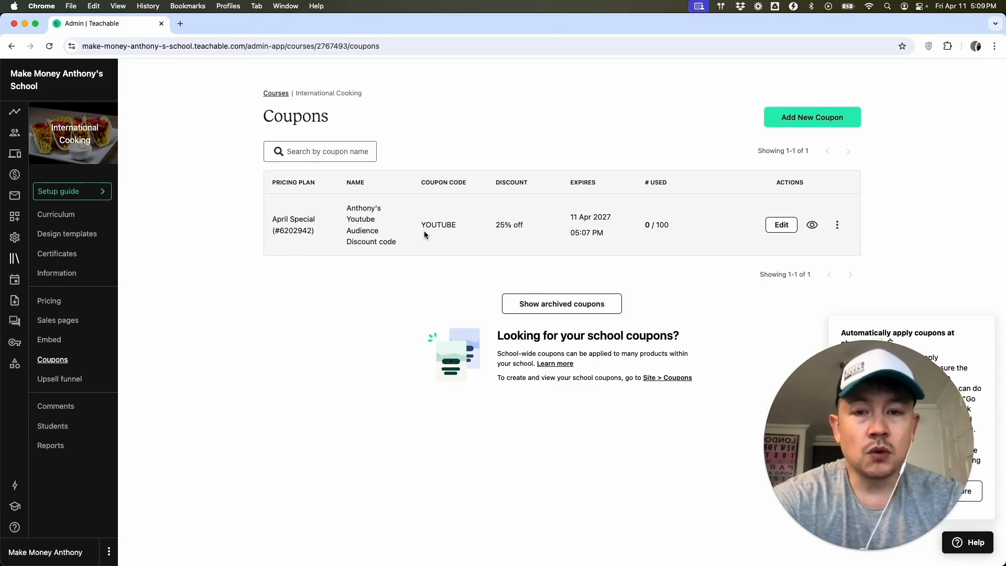
Review the saved coupon's code, usage limit and discount in the course's coupon list.
double_click(439, 224)
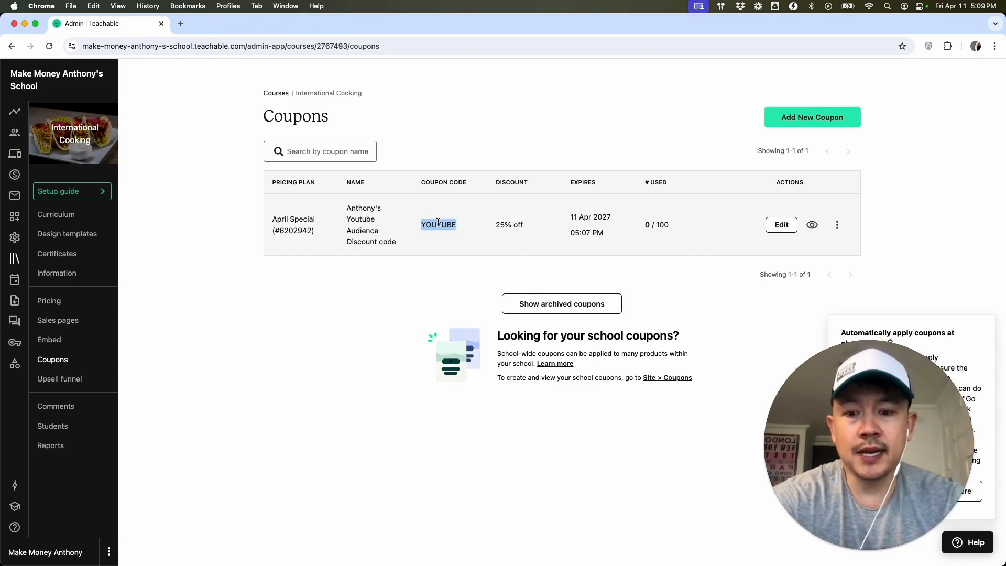
left_click(488, 224)
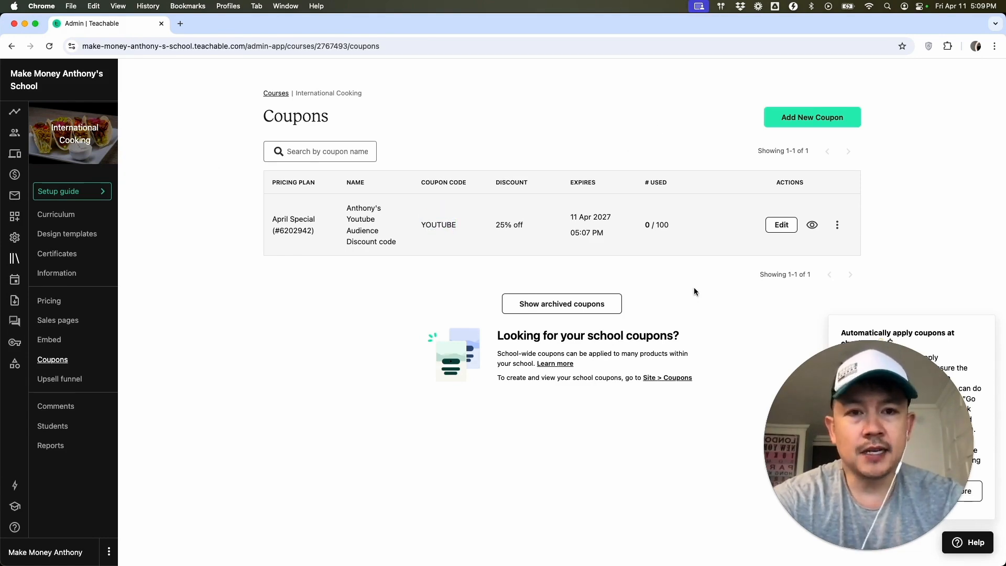
left_click_drag(661, 224, 602, 221)
left_click_drag(524, 225, 511, 224)
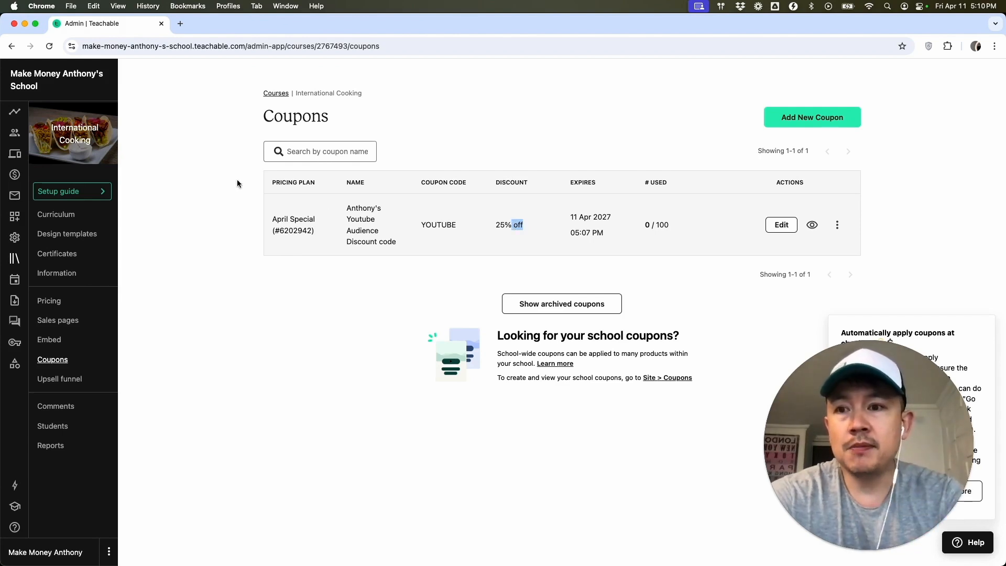
Open the coupons page of the Youtube Consultation coaching product.
left_click(15, 114)
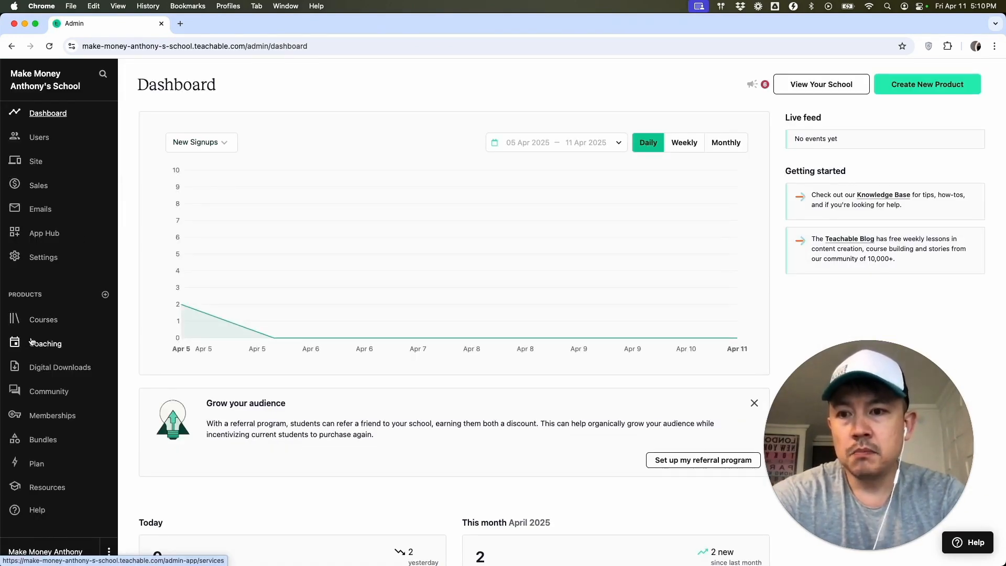
left_click(56, 348)
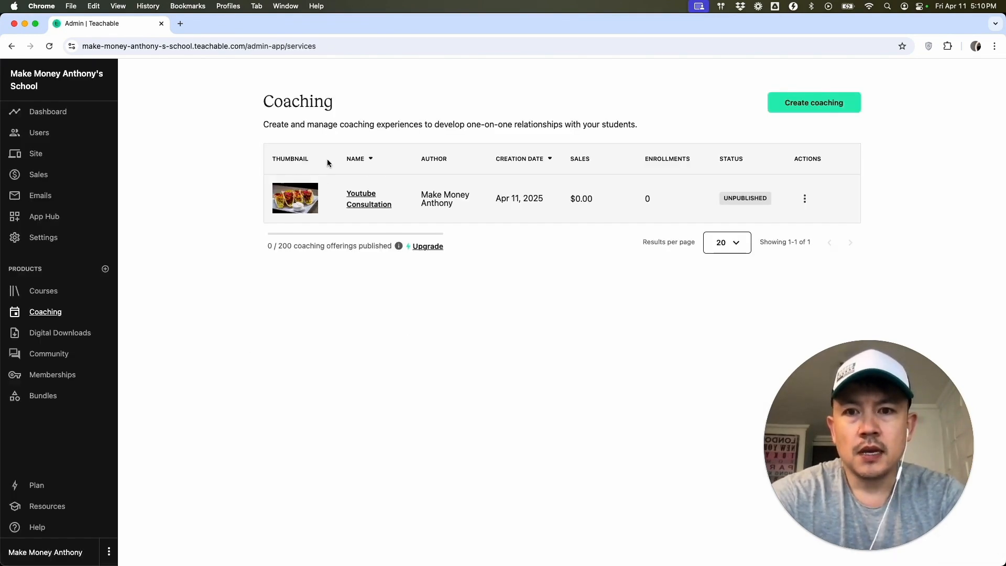
left_click(364, 194)
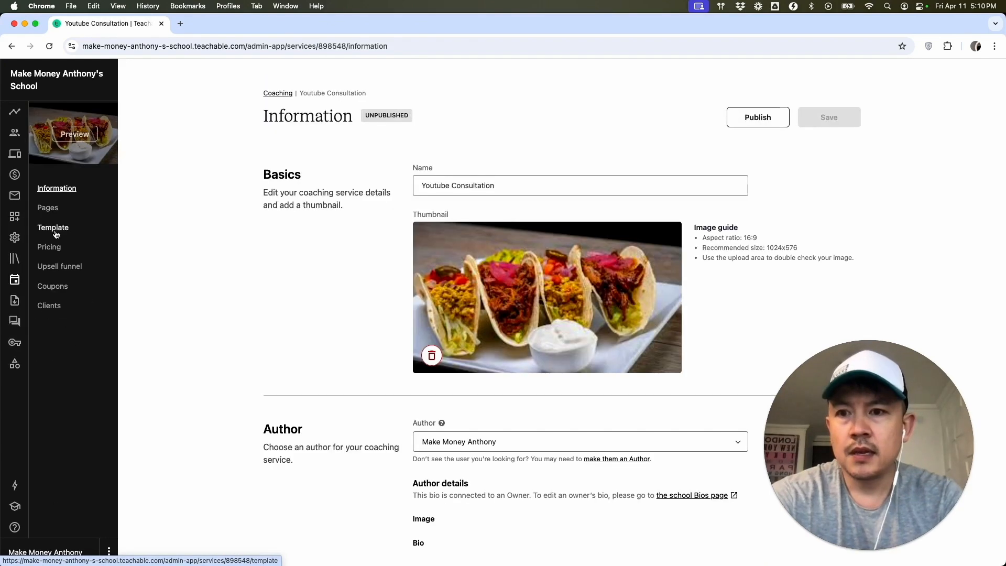
left_click(57, 286)
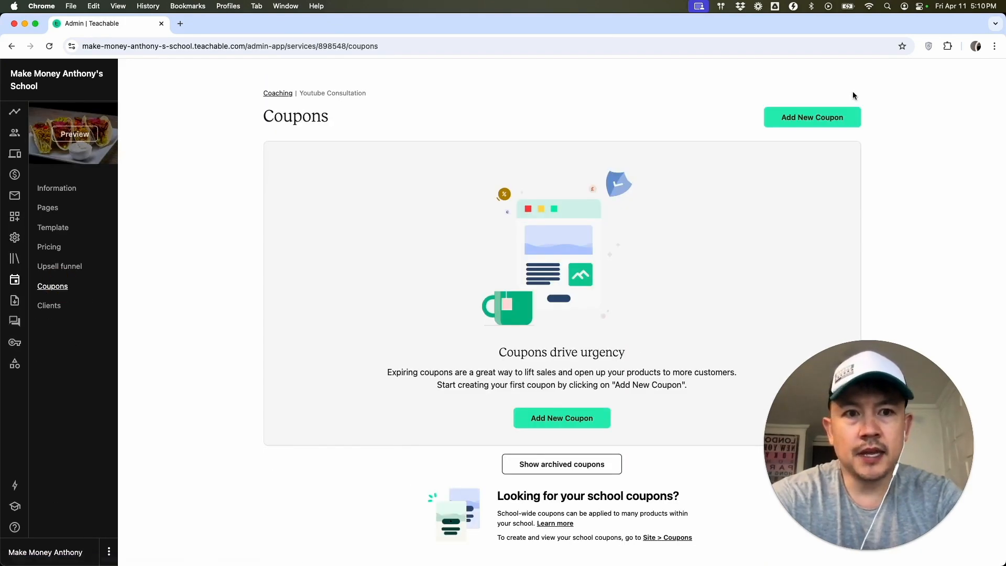